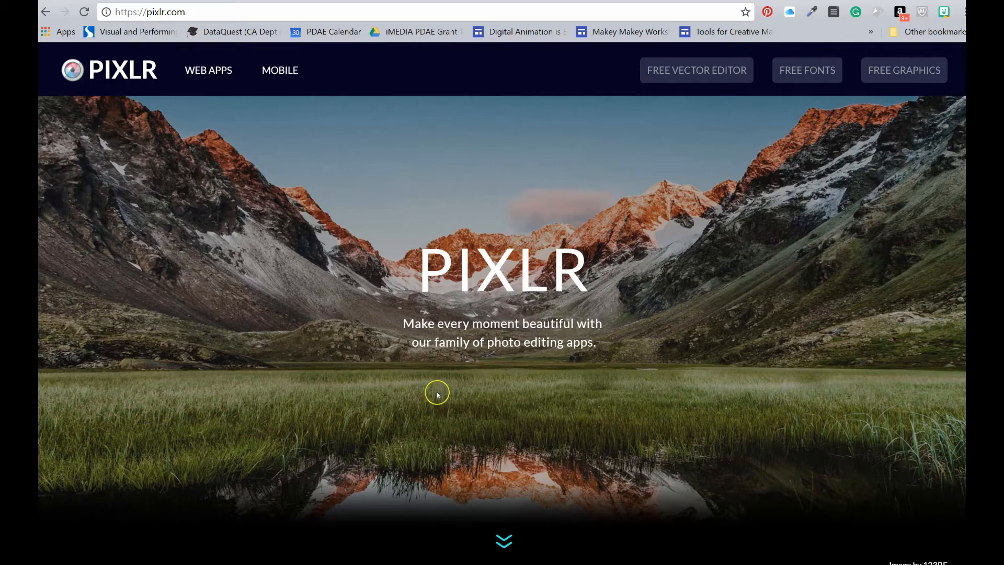
Launch the Pixlr Editor web app and open the image "john face" from the computer.
{"action": "scroll", "coordinate": [437, 394], "scroll_direction": "down", "scroll_amount": 2}
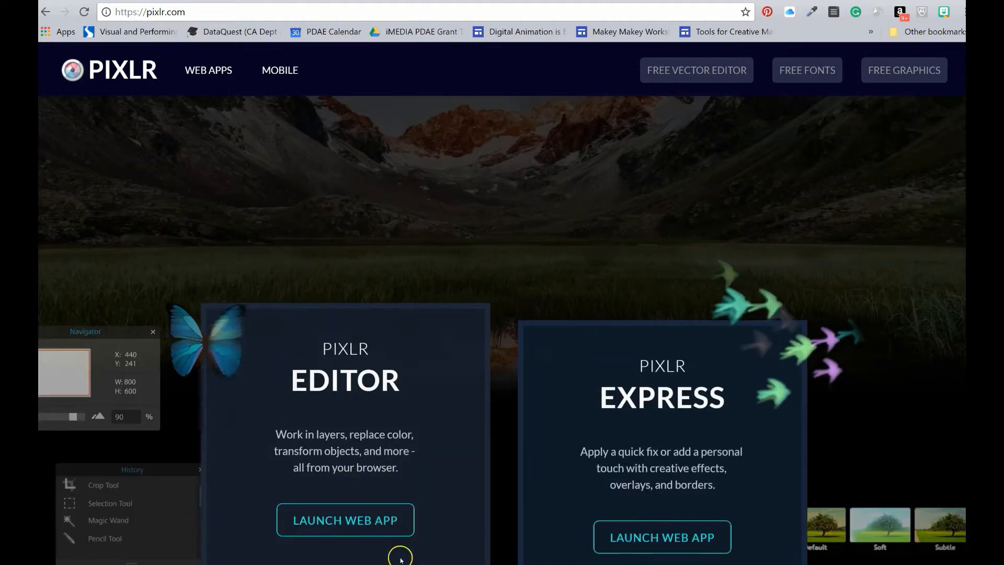
{"action": "left_click", "coordinate": [371, 524]}
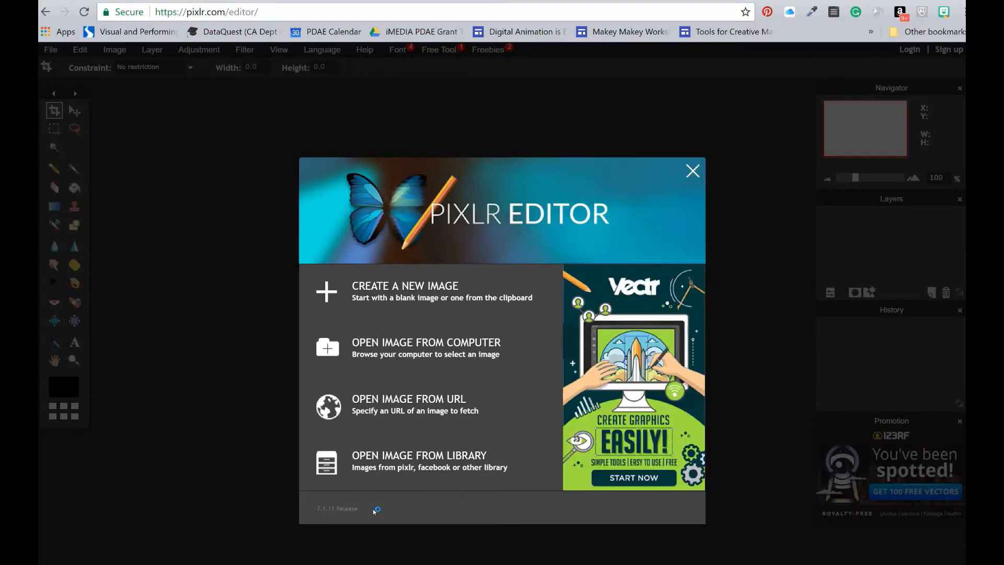
{"action": "left_click", "coordinate": [432, 353]}
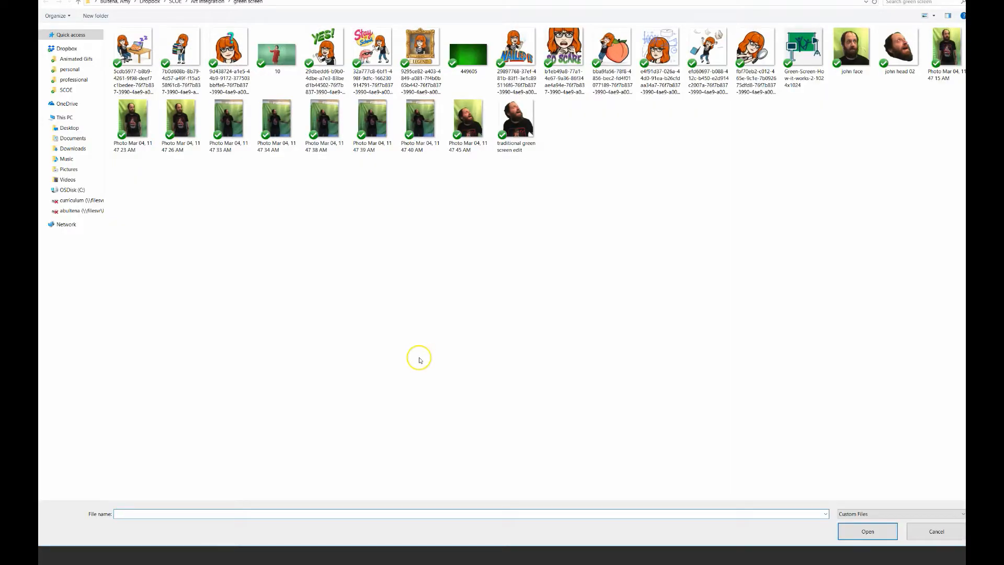
{"action": "left_click", "coordinate": [853, 50]}
{"action": "left_click", "coordinate": [861, 537]}
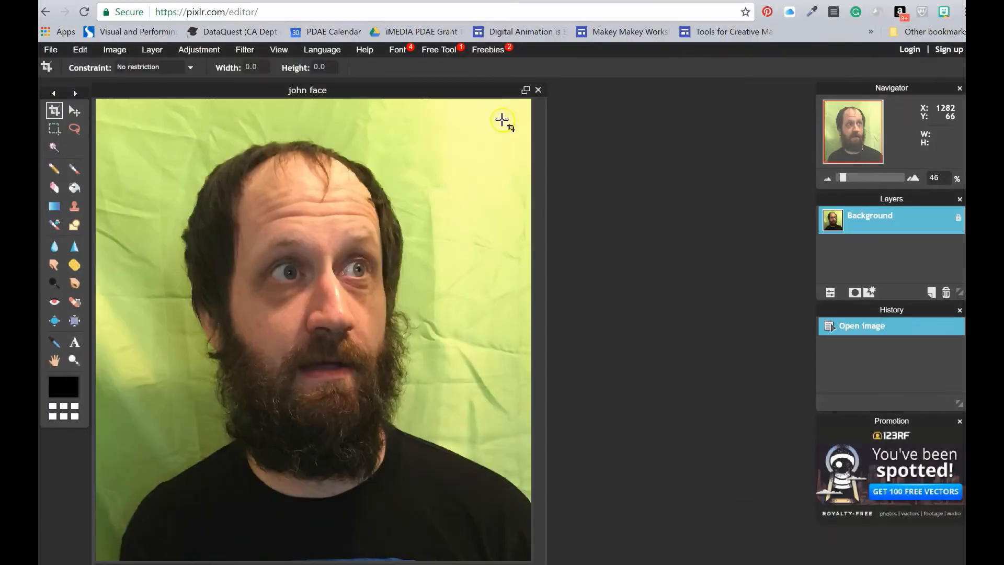
Unlock the Background layer and sample a light green from the backdrop with the color picker.
{"action": "scroll", "coordinate": [444, 454], "scroll_direction": "down", "scroll_amount": 1}
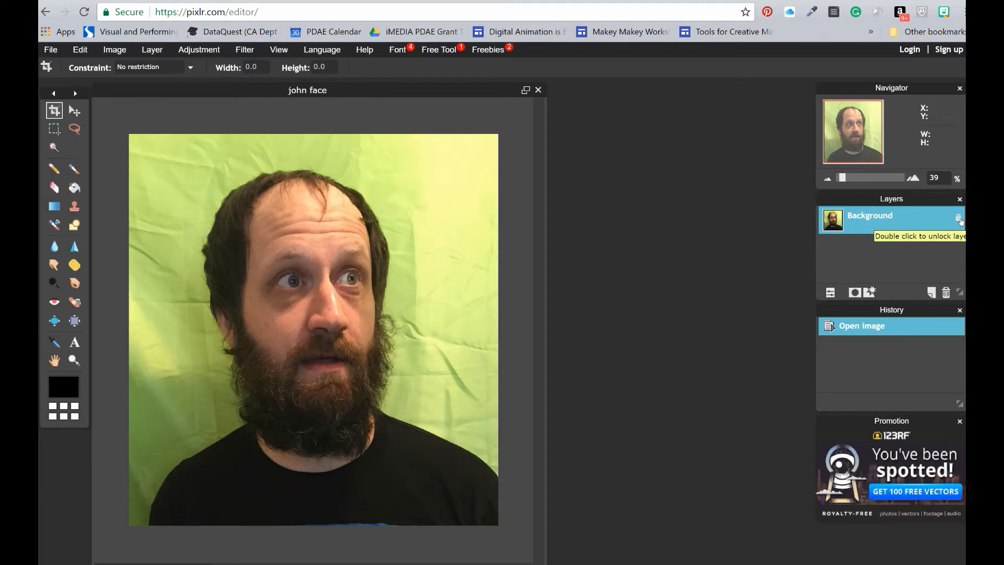
{"action": "double_click", "coordinate": [959, 220]}
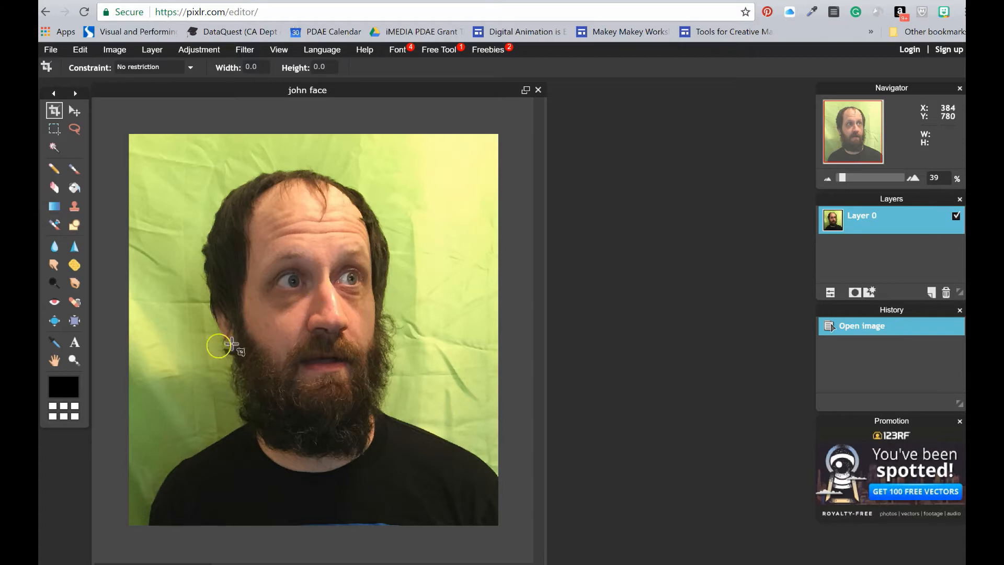
{"action": "left_click", "coordinate": [55, 342]}
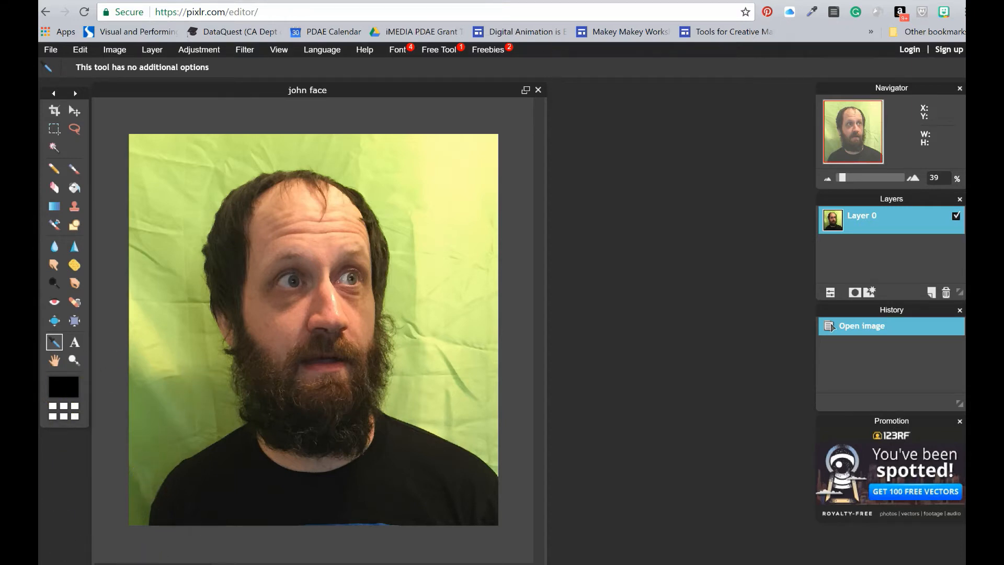
{"action": "left_click", "coordinate": [54, 345]}
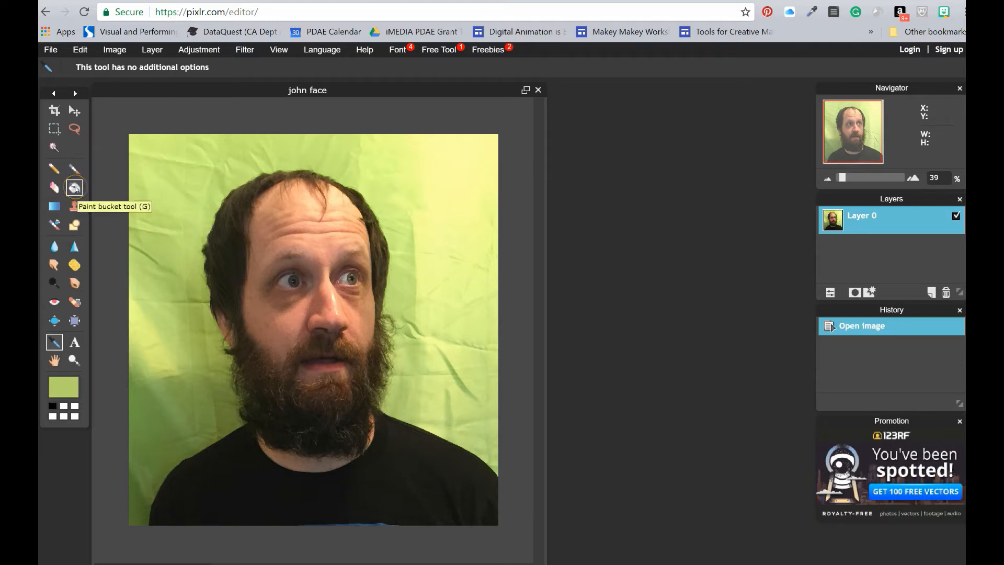
Even out the backdrop's green shades and wrinkles with non-contiguous Paint bucket fills of the sampled green.
{"action": "left_click", "coordinate": [76, 189]}
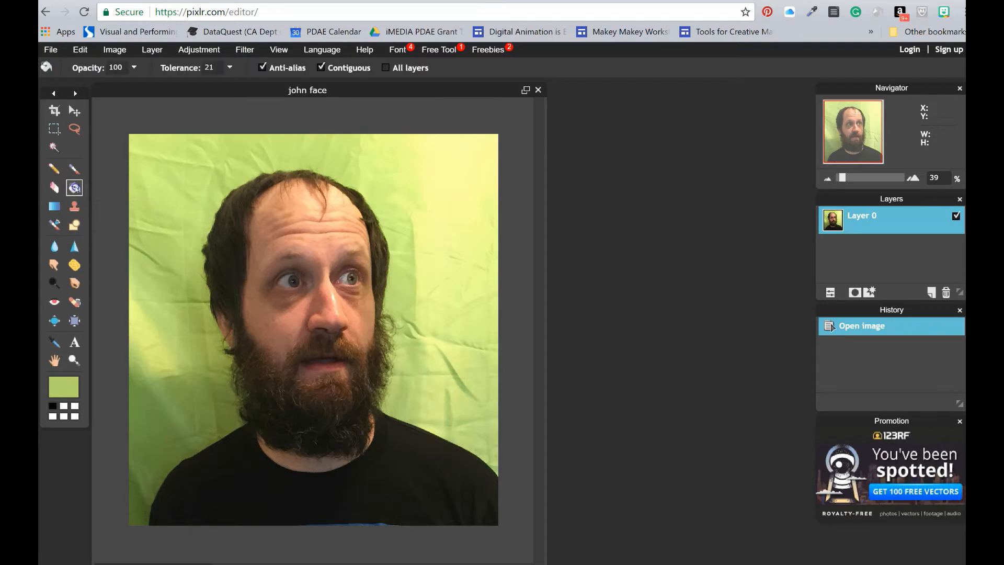
{"action": "left_click", "coordinate": [320, 67]}
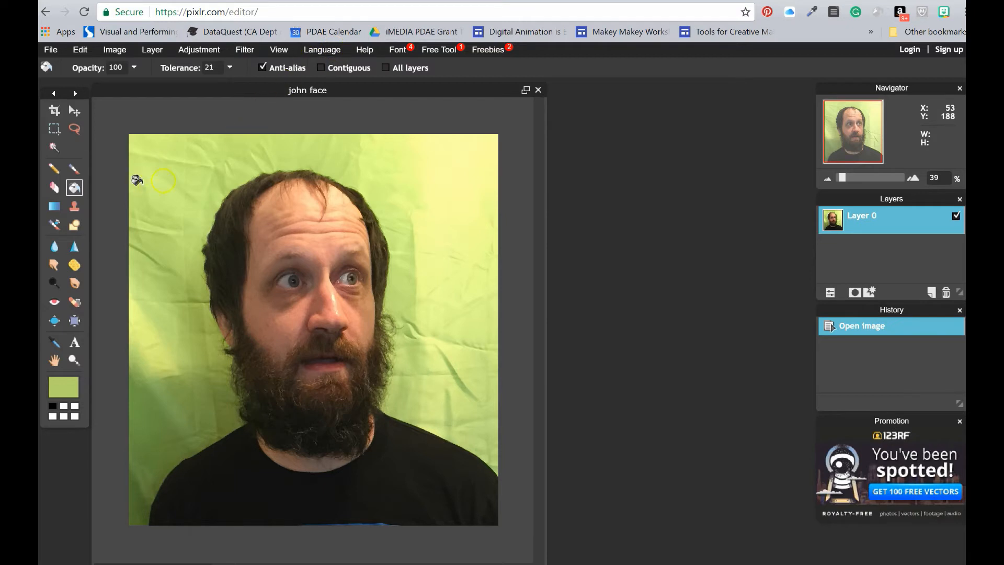
{"action": "left_click", "coordinate": [167, 171]}
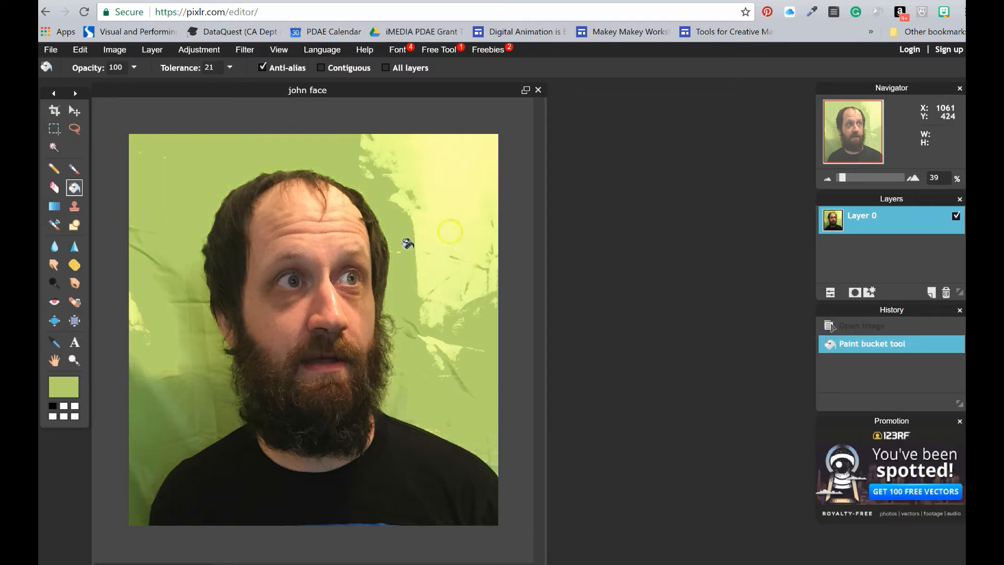
{"action": "left_click", "coordinate": [467, 216]}
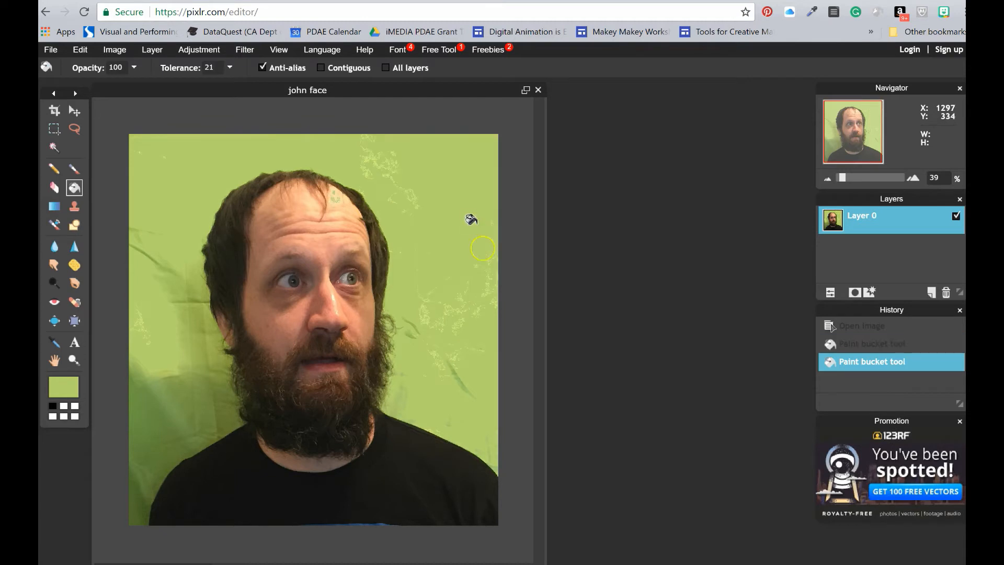
{"action": "left_click", "coordinate": [451, 410]}
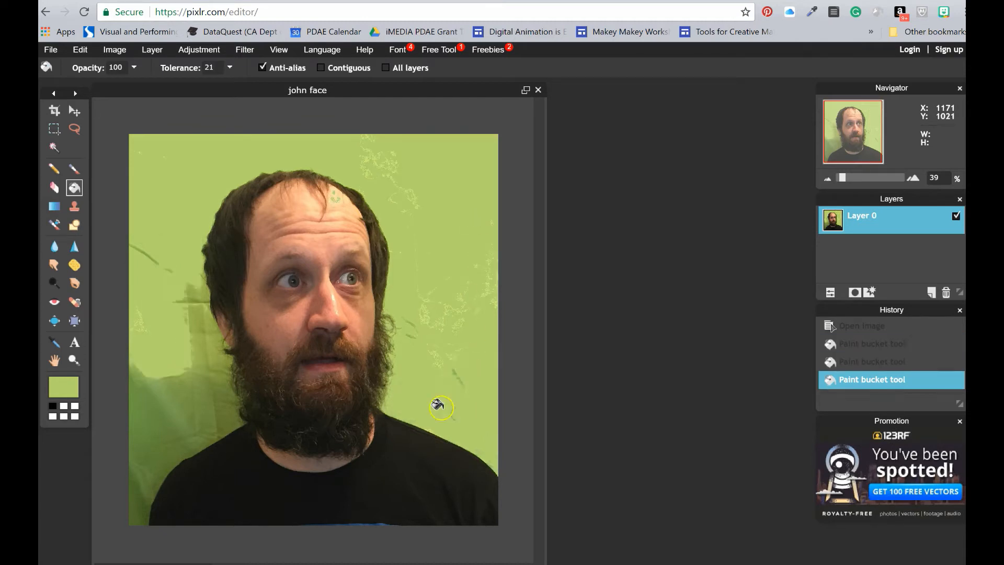
{"action": "left_click", "coordinate": [458, 381]}
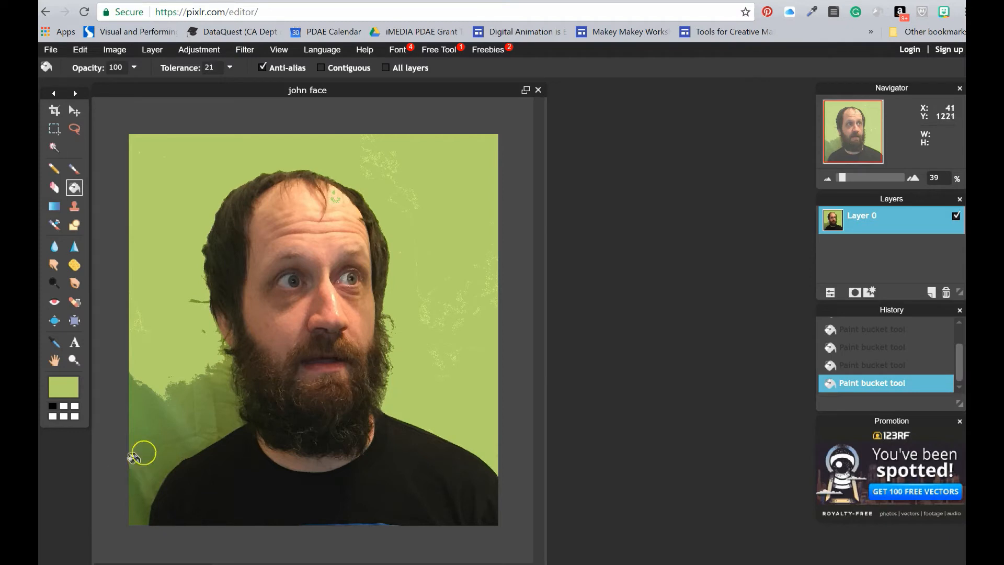
{"action": "left_click", "coordinate": [148, 429]}
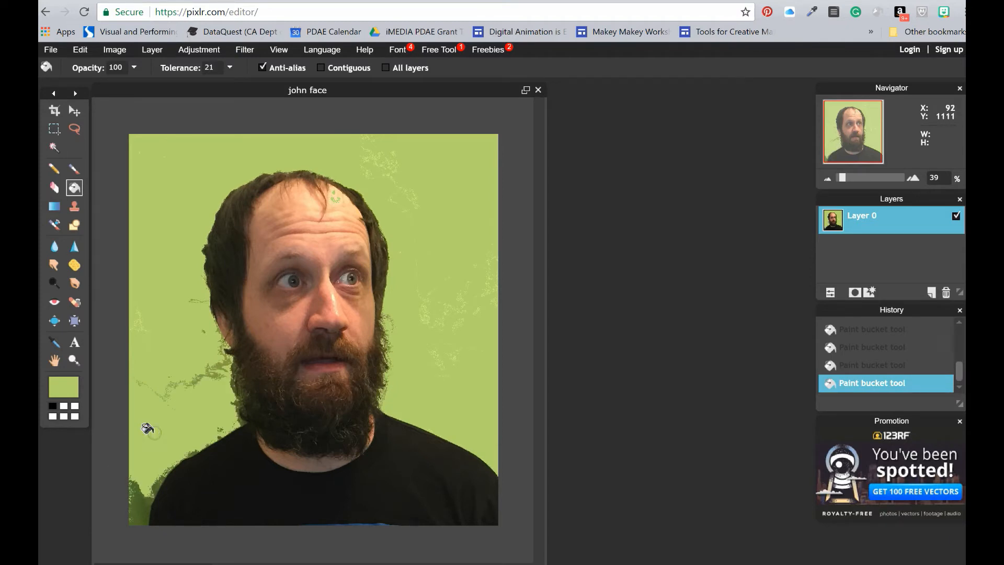
{"action": "left_click", "coordinate": [187, 380]}
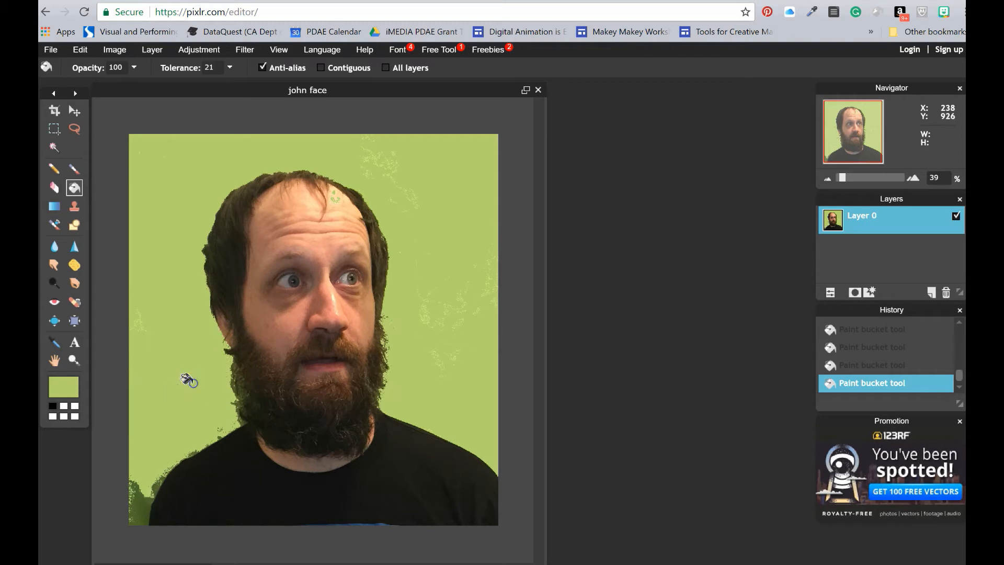
Try to fill the dark green patch in the photo's lower-left corner, and undo that fill.
{"action": "left_click", "coordinate": [127, 507]}
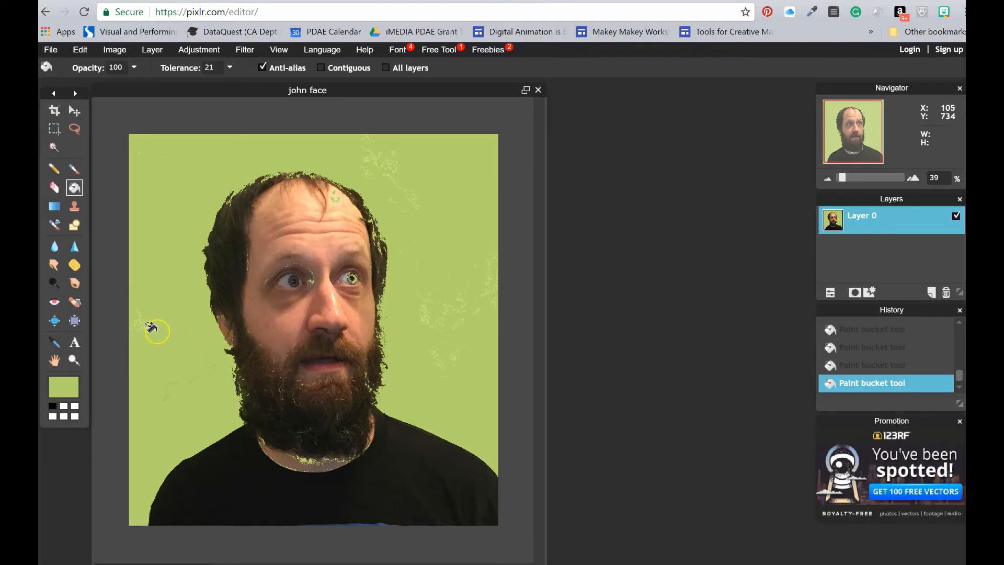
{"action": "left_click", "coordinate": [80, 49]}
{"action": "left_click", "coordinate": [79, 67]}
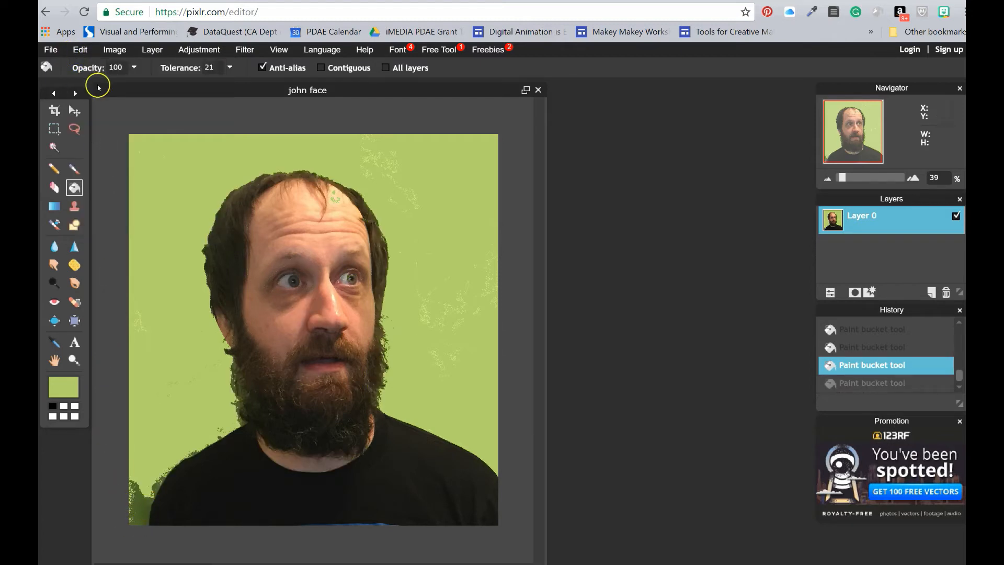
Paint over the dark green patch beside the left shoulder with a hard round brush of size 70.
{"action": "left_click", "coordinate": [74, 168]}
{"action": "left_click", "coordinate": [120, 67]}
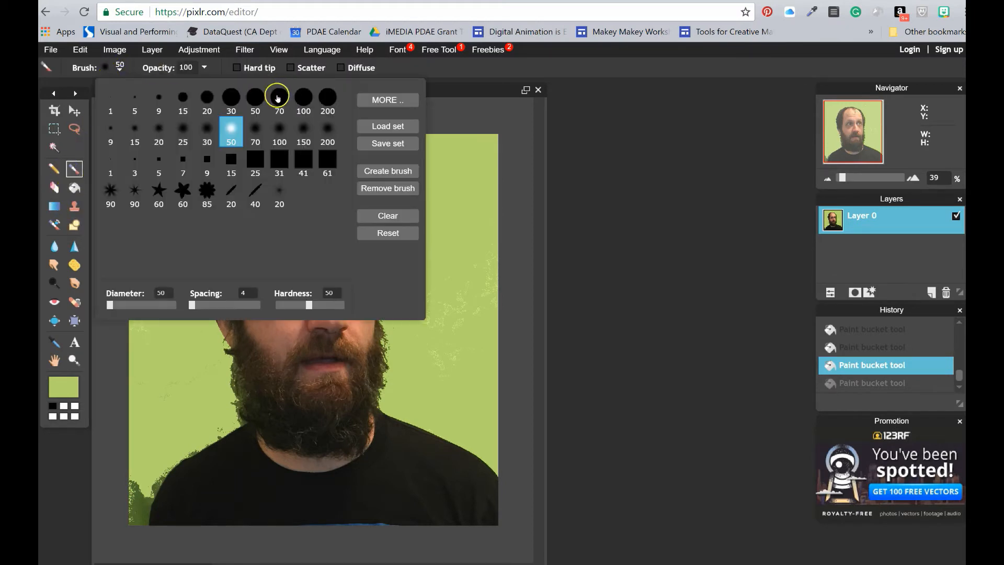
{"action": "left_click", "coordinate": [278, 98]}
{"action": "left_click", "coordinate": [152, 444]}
{"action": "mouse_move", "coordinate": [152, 445]}
{"action": "left_mouse_down"}
{"action": "mouse_move", "coordinate": [134, 520]}
{"action": "mouse_move", "coordinate": [127, 477]}
{"action": "mouse_move", "coordinate": [135, 472]}
{"action": "mouse_move", "coordinate": [139, 490]}
{"action": "mouse_move", "coordinate": [139, 480]}
{"action": "mouse_move", "coordinate": [136, 531]}
{"action": "mouse_move", "coordinate": [155, 459]}
{"action": "left_mouse_up"}
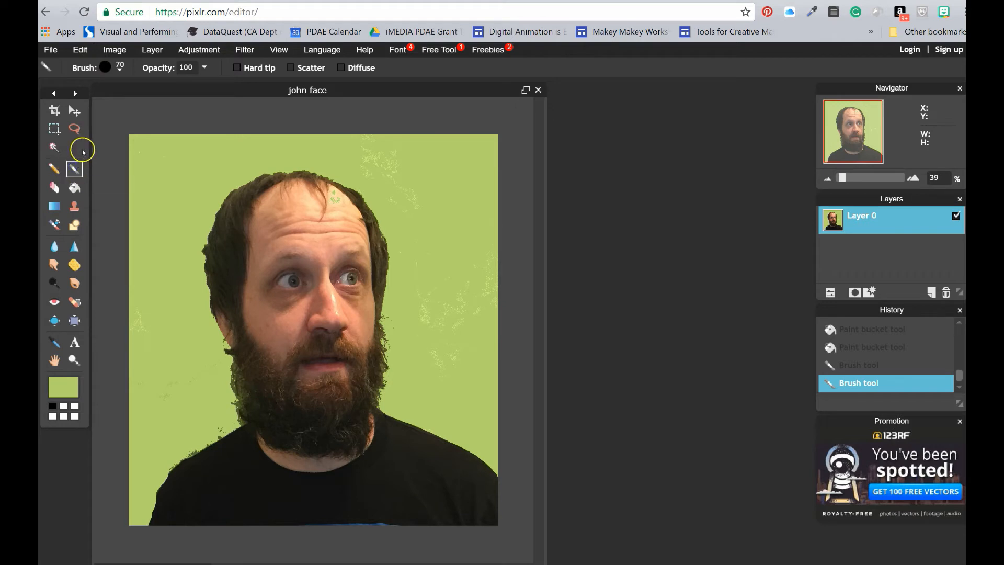
Paint the sampled green over the neck, shirt and remaining backdrop speckles with a hard round brush of diameter 280.
{"action": "left_click", "coordinate": [120, 66]}
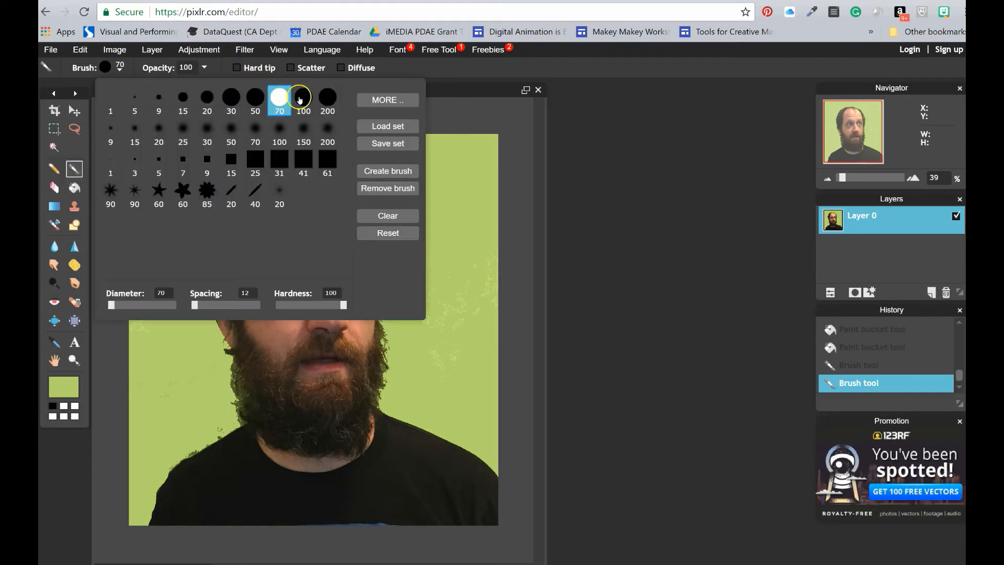
{"action": "left_click", "coordinate": [302, 98]}
{"action": "left_click", "coordinate": [113, 308]}
{"action": "left_click_drag", "start_coordinate": [133, 311], "coordinate": [133, 313]}
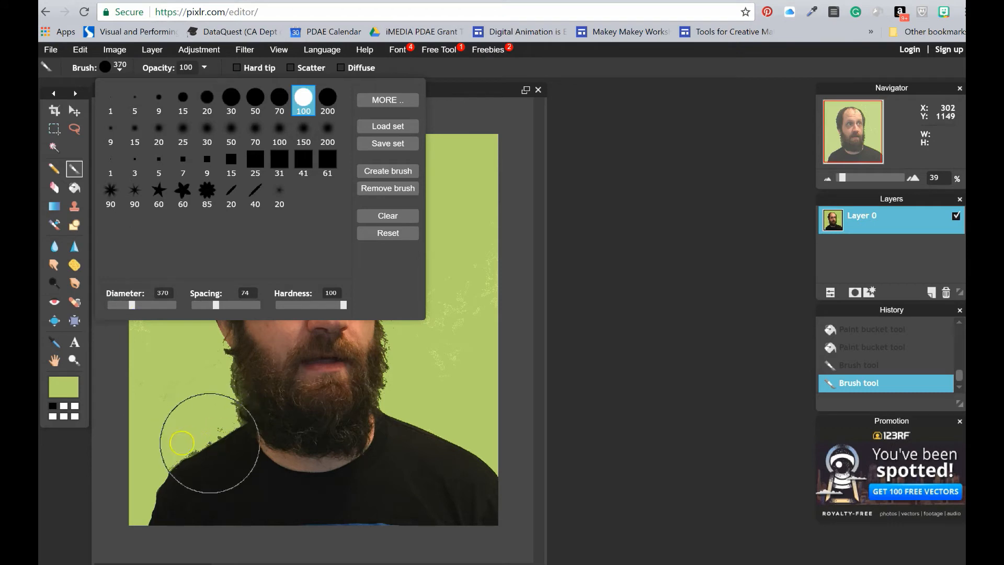
{"action": "left_click_drag", "start_coordinate": [132, 308], "coordinate": [126, 307]}
{"action": "left_click", "coordinate": [210, 435]}
{"action": "mouse_move", "coordinate": [209, 437]}
{"action": "left_mouse_down"}
{"action": "mouse_move", "coordinate": [242, 473]}
{"action": "mouse_move", "coordinate": [231, 463]}
{"action": "left_mouse_up"}
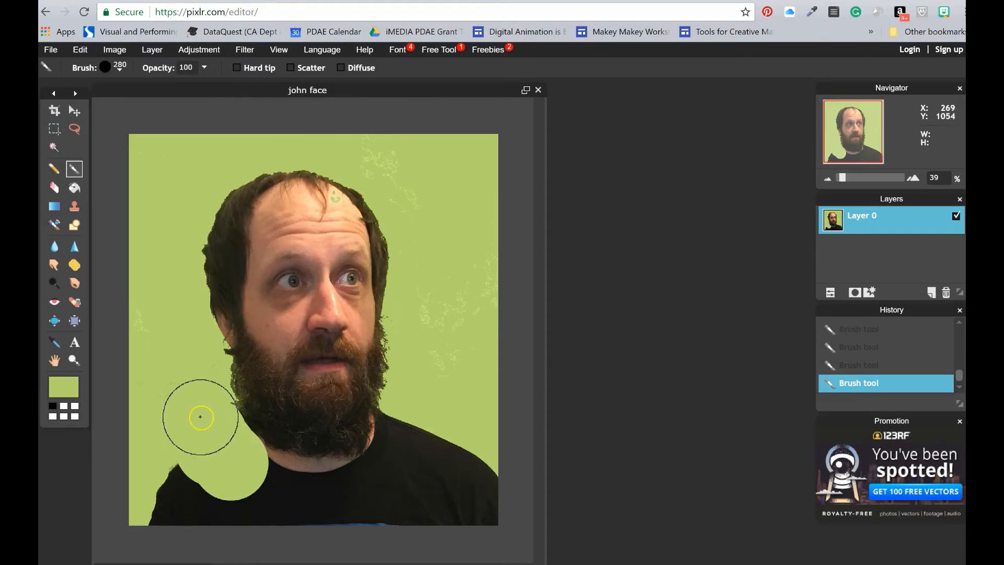
{"action": "left_click_drag", "start_coordinate": [199, 484], "coordinate": [237, 470]}
{"action": "mouse_move", "coordinate": [240, 472]}
{"action": "left_mouse_down"}
{"action": "mouse_move", "coordinate": [331, 492]}
{"action": "mouse_move", "coordinate": [373, 487]}
{"action": "left_mouse_up"}
{"action": "mouse_move", "coordinate": [445, 398]}
{"action": "left_mouse_down"}
{"action": "mouse_move", "coordinate": [424, 425]}
{"action": "mouse_move", "coordinate": [408, 423]}
{"action": "mouse_move", "coordinate": [385, 483]}
{"action": "mouse_move", "coordinate": [359, 487]}
{"action": "mouse_move", "coordinate": [396, 473]}
{"action": "left_mouse_up"}
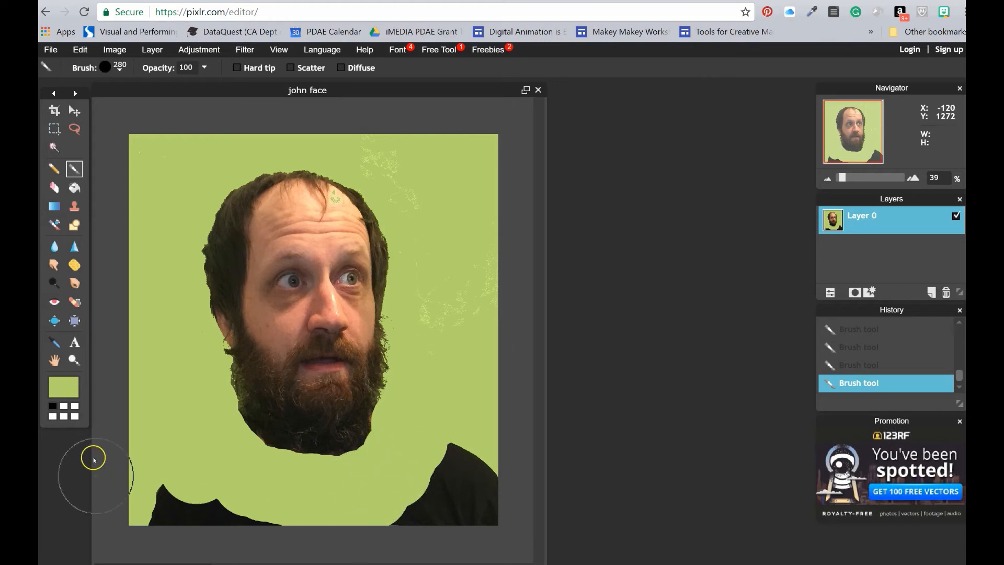
{"action": "mouse_move", "coordinate": [511, 520]}
{"action": "left_mouse_down"}
{"action": "mouse_move", "coordinate": [469, 463]}
{"action": "mouse_move", "coordinate": [477, 479]}
{"action": "mouse_move", "coordinate": [466, 511]}
{"action": "mouse_move", "coordinate": [301, 521]}
{"action": "mouse_move", "coordinate": [173, 506]}
{"action": "mouse_move", "coordinate": [152, 471]}
{"action": "left_mouse_up"}
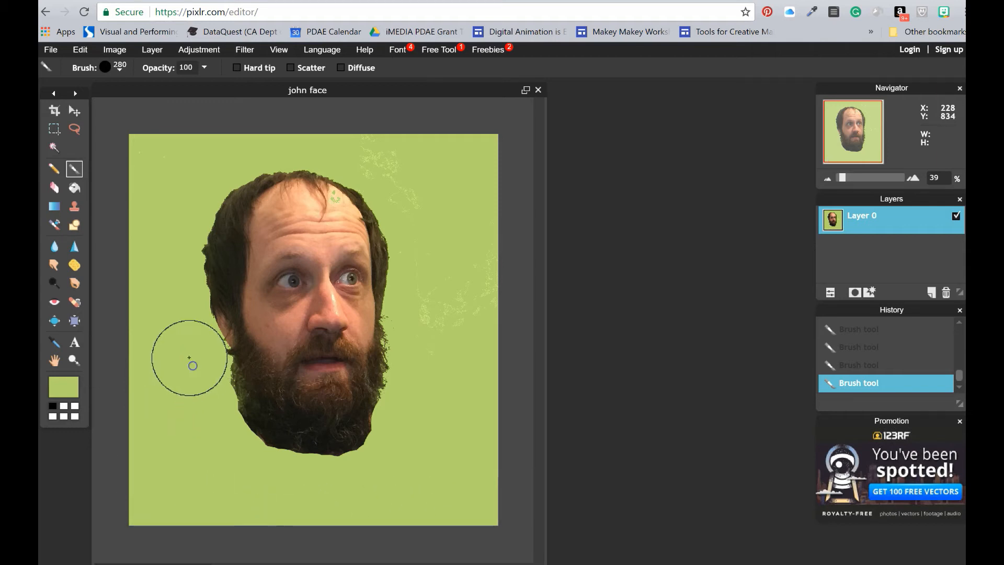
{"action": "mouse_move", "coordinate": [487, 403]}
{"action": "left_mouse_down"}
{"action": "mouse_move", "coordinate": [433, 318]}
{"action": "mouse_move", "coordinate": [419, 320]}
{"action": "mouse_move", "coordinate": [504, 286]}
{"action": "mouse_move", "coordinate": [370, 152]}
{"action": "mouse_move", "coordinate": [414, 168]}
{"action": "left_mouse_up"}
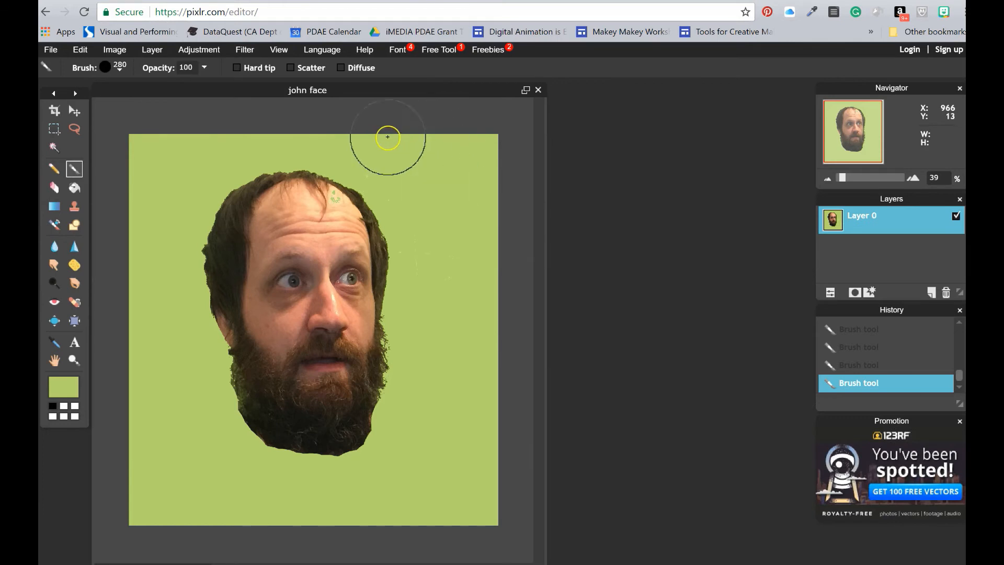
Select the green background with the Wand tool and cut it out, leaving the head on transparency.
{"action": "left_click", "coordinate": [53, 148]}
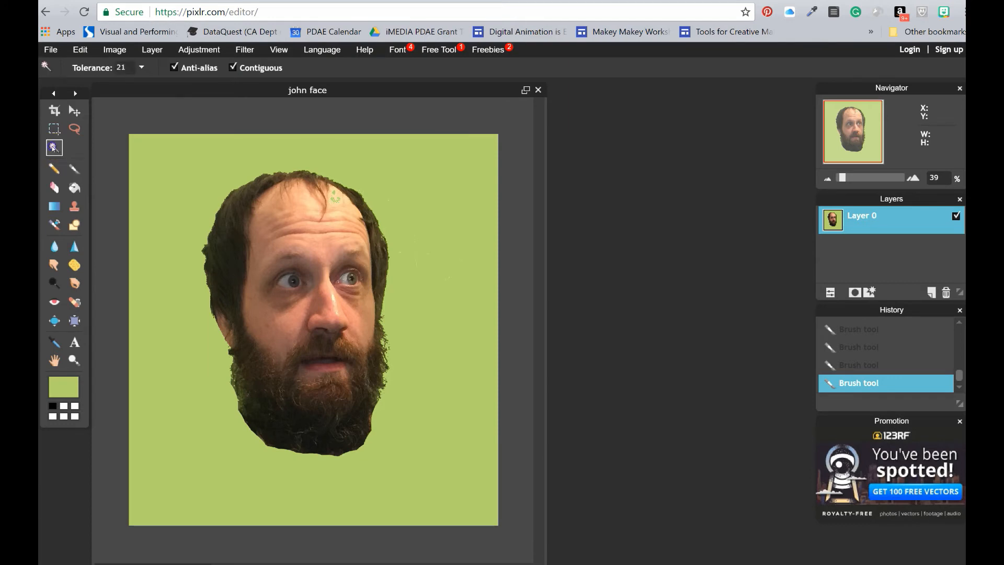
{"action": "left_click", "coordinate": [167, 185]}
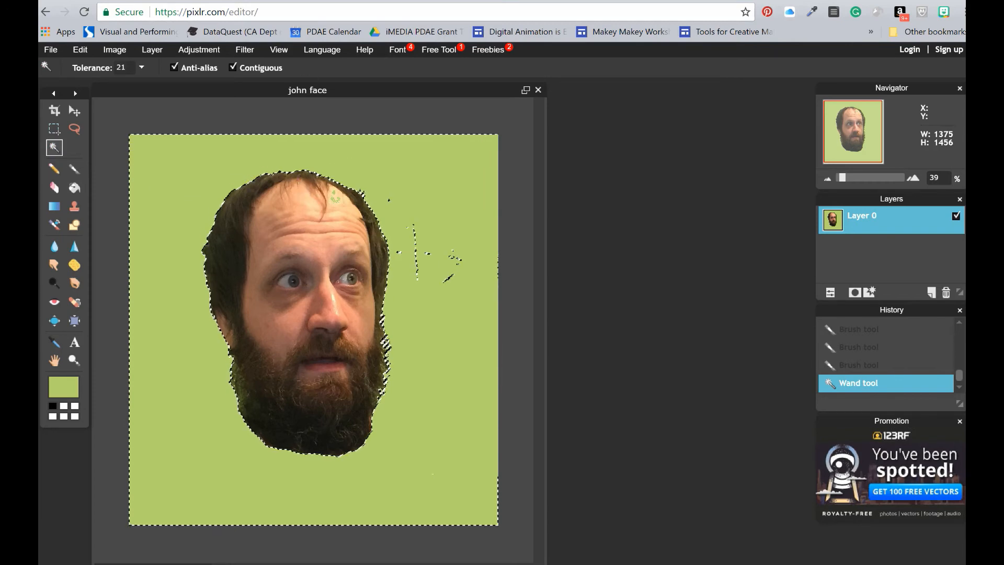
{"action": "left_click", "coordinate": [77, 50]}
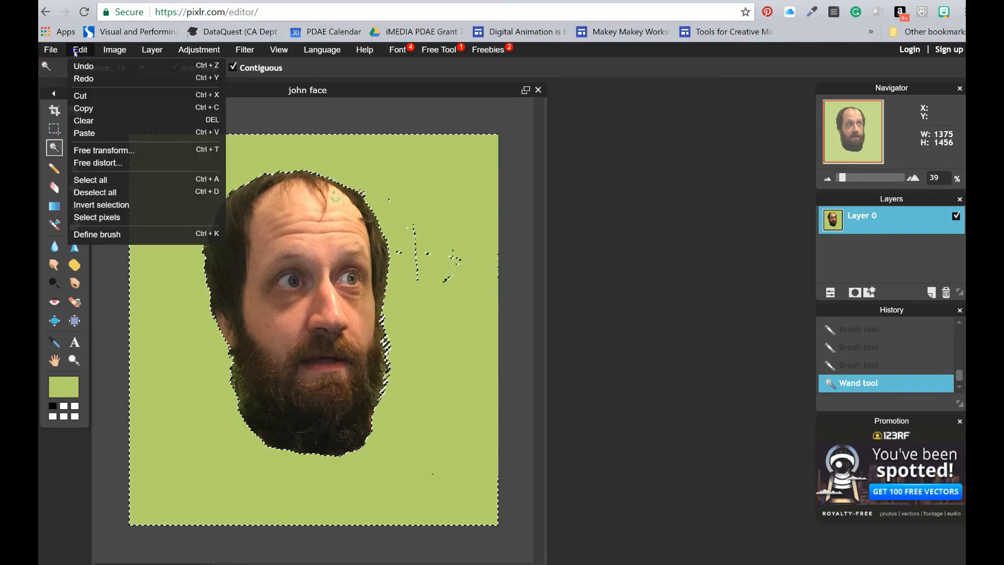
{"action": "left_click", "coordinate": [88, 96]}
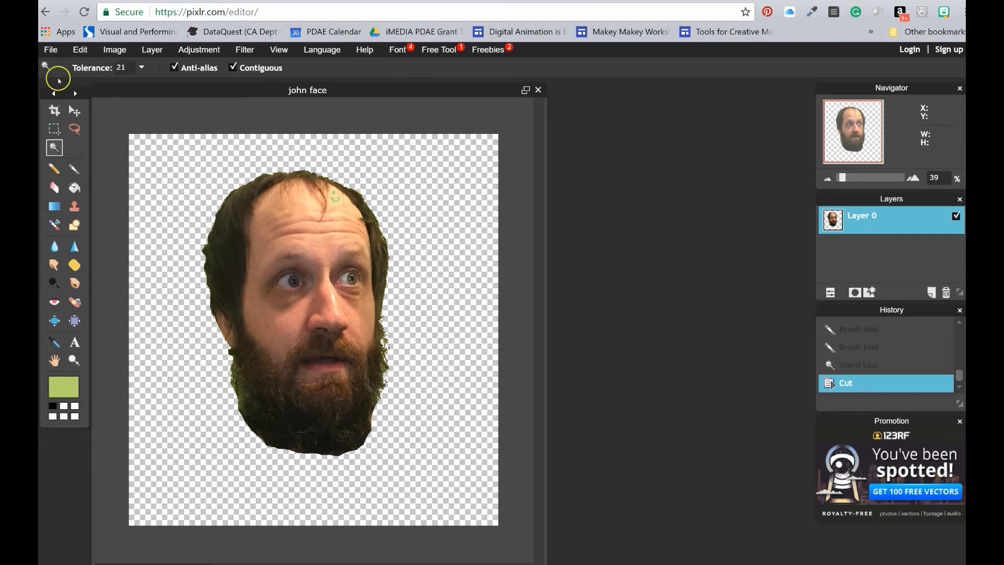
Crop the canvas closely around the head to about 782 by 1164 pixels.
{"action": "left_click", "coordinate": [54, 111]}
{"action": "left_click_drag", "start_coordinate": [173, 155], "coordinate": [406, 459]}
{"action": "left_click_drag", "start_coordinate": [174, 457], "coordinate": [197, 467]}
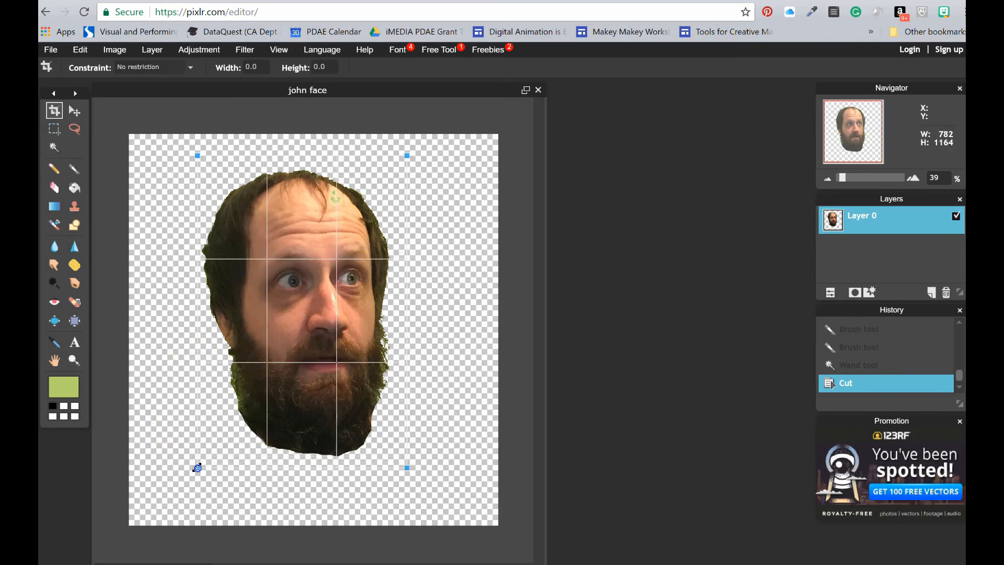
{"action": "key", "text": "Return"}
Erase a round spot in the lower beard using the Eraser with a hard round brush of size 70.
{"action": "key", "text": "b"}
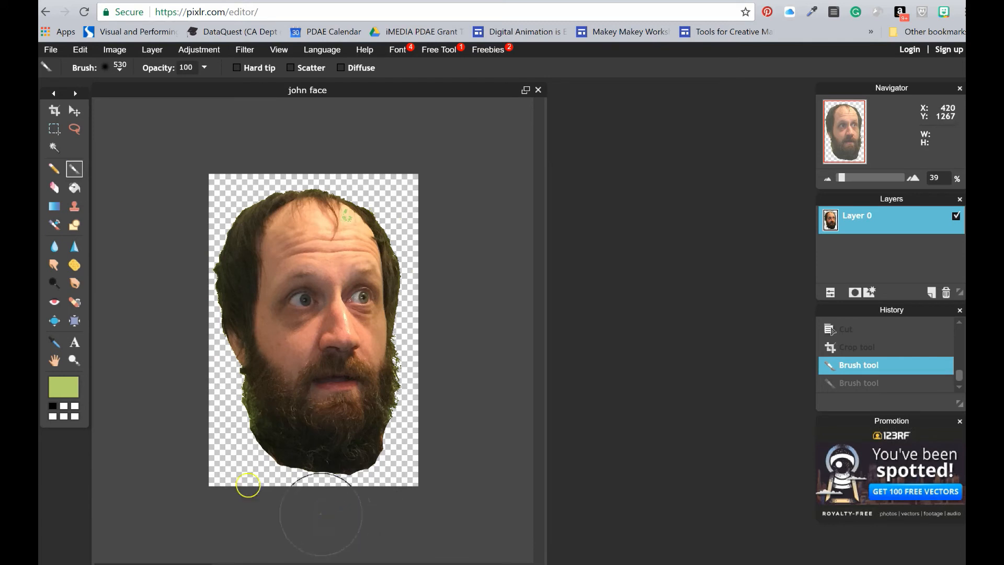
{"action": "left_click", "coordinate": [52, 187]}
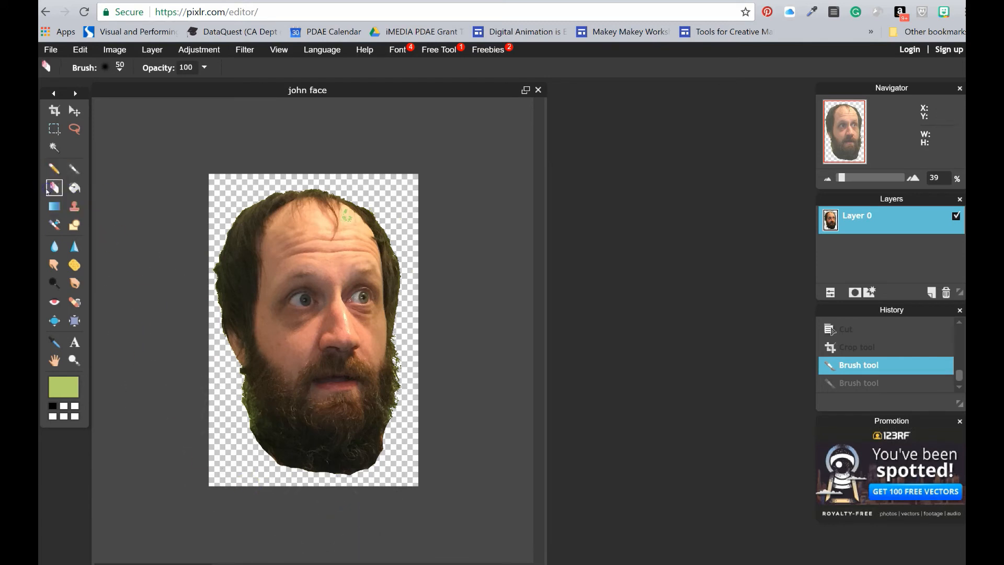
{"action": "left_click", "coordinate": [119, 69]}
{"action": "left_click", "coordinate": [230, 129]}
{"action": "left_click", "coordinate": [281, 100]}
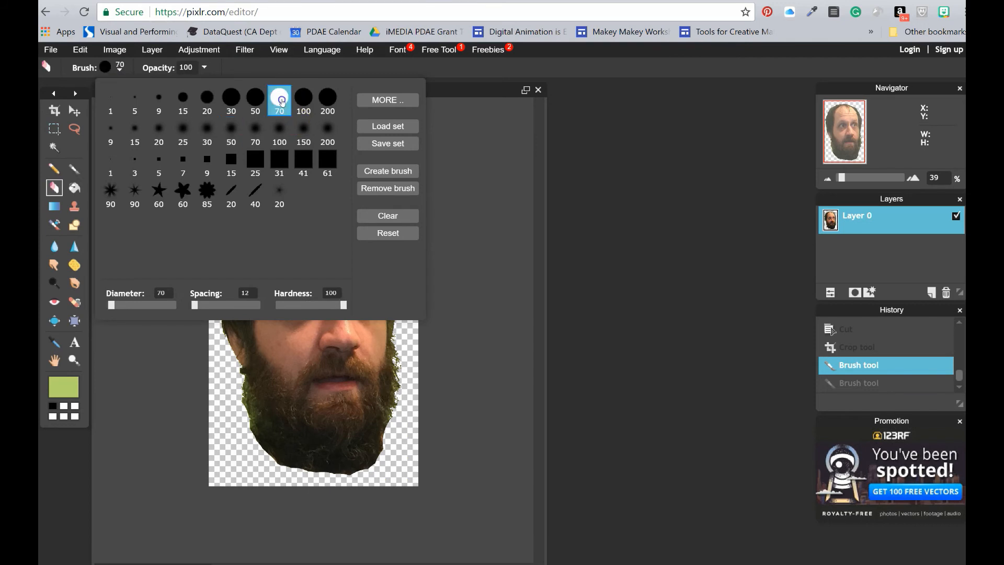
{"action": "left_click", "coordinate": [297, 407]}
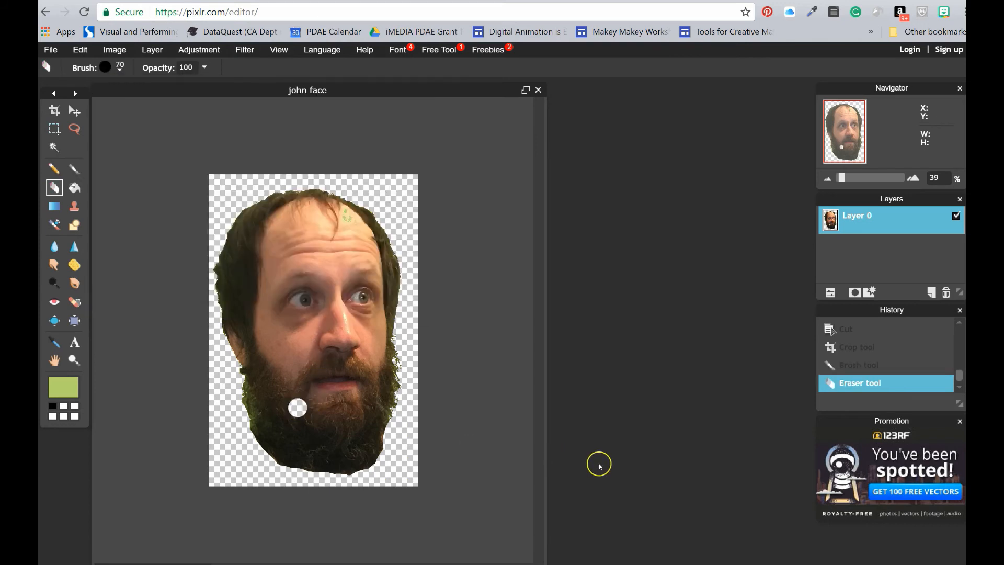
Switch the Eraser to the soft round brush of size 200, trying it on the lower beard and undoing both erased test spots.
{"action": "key", "text": "ctrl+z"}
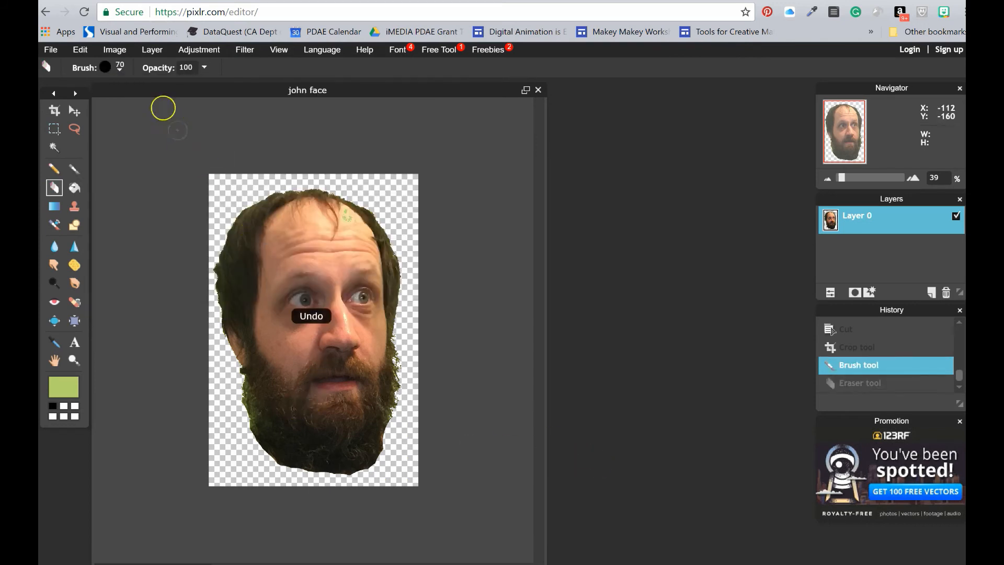
{"action": "left_click", "coordinate": [125, 68]}
{"action": "left_click", "coordinate": [329, 131]}
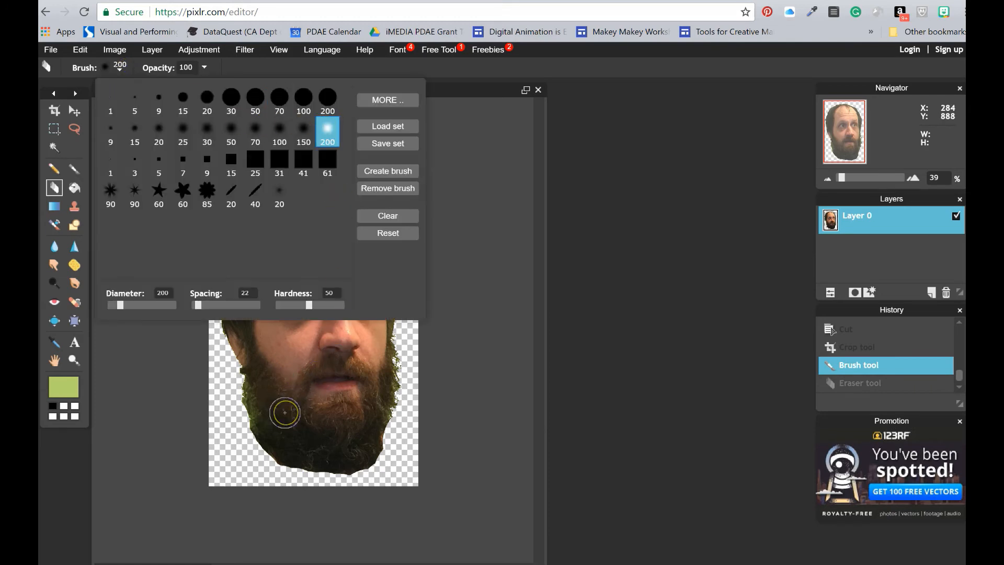
{"action": "left_click", "coordinate": [285, 412]}
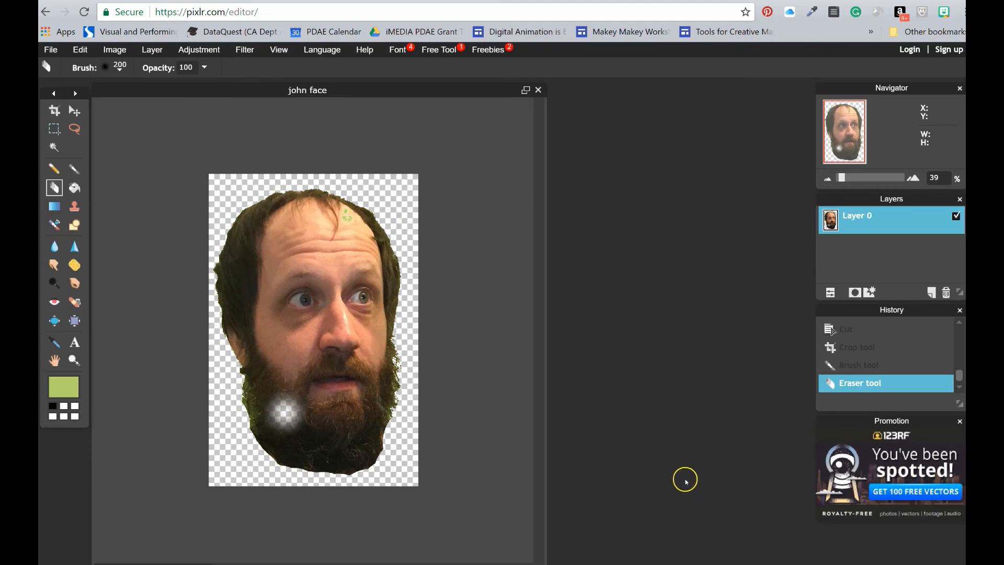
{"action": "key", "text": "ctrl+z"}
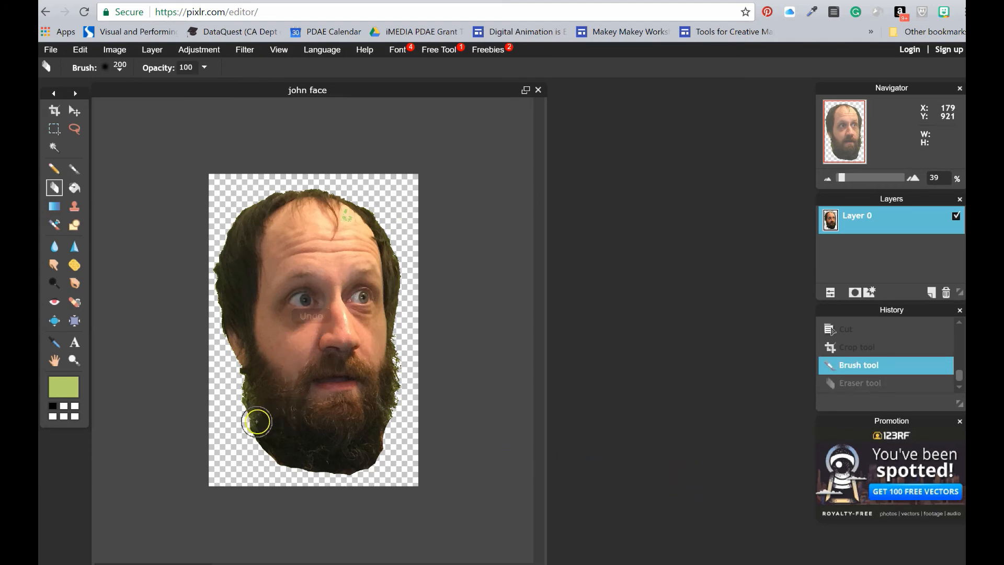
Soften the jagged outline of the beard by erasing along its lower edge and both sides with the soft brush.
{"action": "mouse_move", "coordinate": [228, 382]}
{"action": "left_mouse_down"}
{"action": "mouse_move", "coordinate": [246, 448]}
{"action": "mouse_move", "coordinate": [267, 472]}
{"action": "mouse_move", "coordinate": [303, 478]}
{"action": "left_mouse_up"}
{"action": "left_click", "coordinate": [268, 471]}
{"action": "left_click", "coordinate": [256, 459]}
{"action": "left_click", "coordinate": [242, 450]}
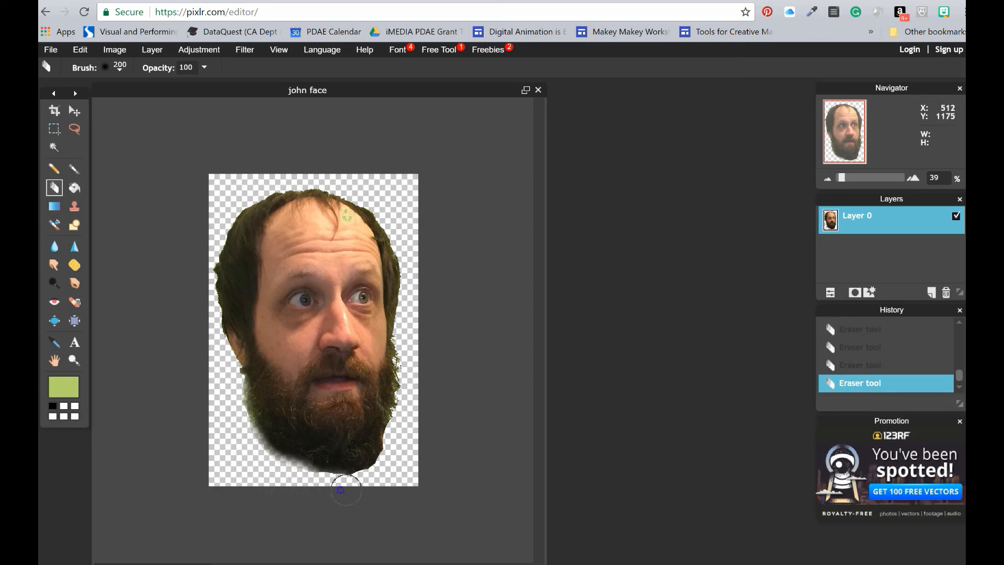
{"action": "left_click_drag", "start_coordinate": [370, 489], "coordinate": [316, 491]}
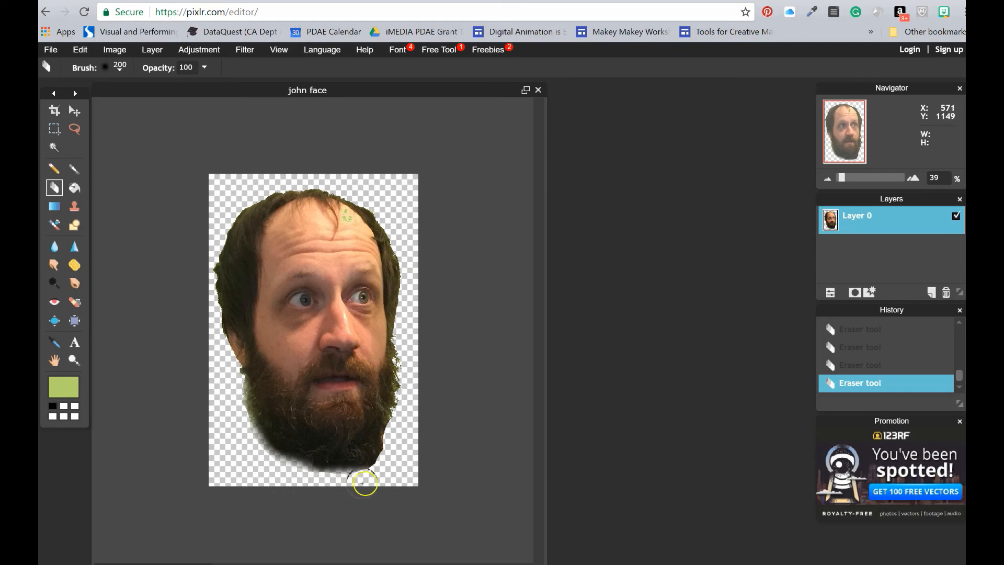
{"action": "mouse_move", "coordinate": [399, 451]}
{"action": "left_mouse_down"}
{"action": "mouse_move", "coordinate": [370, 480]}
{"action": "mouse_move", "coordinate": [393, 465]}
{"action": "mouse_move", "coordinate": [415, 421]}
{"action": "mouse_move", "coordinate": [392, 453]}
{"action": "mouse_move", "coordinate": [413, 391]}
{"action": "mouse_move", "coordinate": [410, 353]}
{"action": "mouse_move", "coordinate": [408, 443]}
{"action": "mouse_move", "coordinate": [380, 479]}
{"action": "mouse_move", "coordinate": [344, 487]}
{"action": "left_mouse_up"}
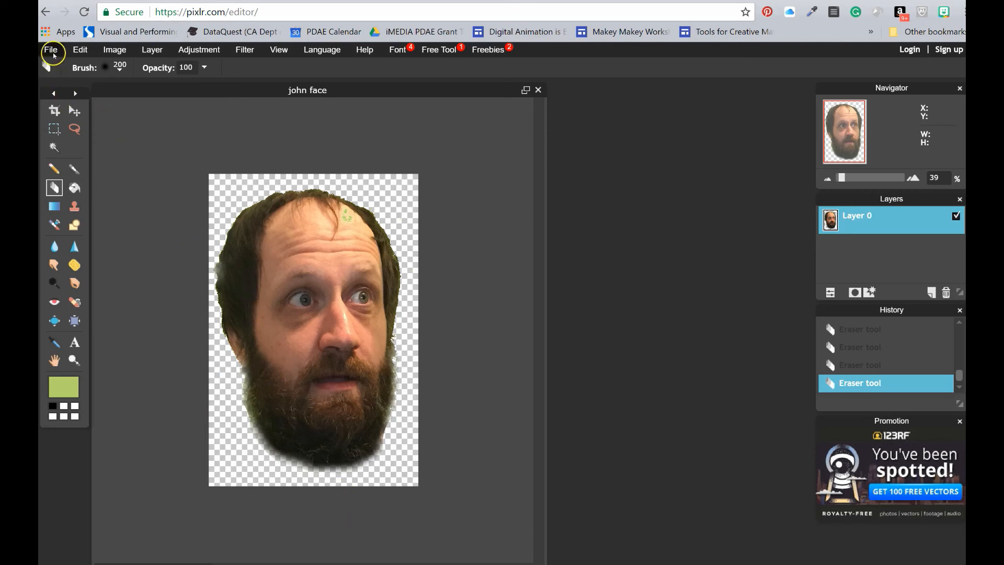
Save the cutout to the computer's green screen folder in PNG (Transparent, full quality) format, adding "edited" to the file name.
{"action": "left_click", "coordinate": [51, 50]}
{"action": "left_click", "coordinate": [74, 119]}
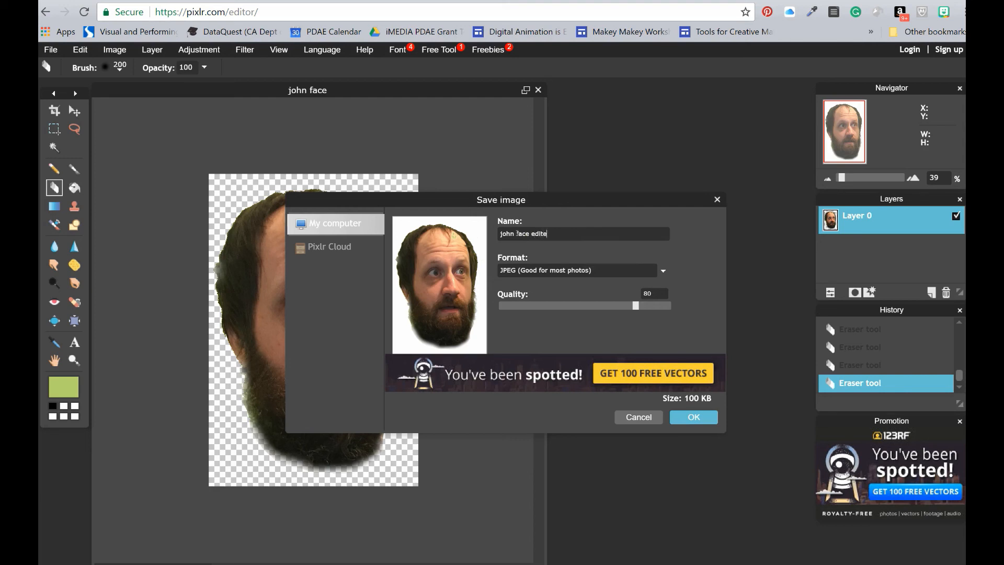
{"action": "left_click", "coordinate": [533, 273]}
{"action": "left_click", "coordinate": [531, 297]}
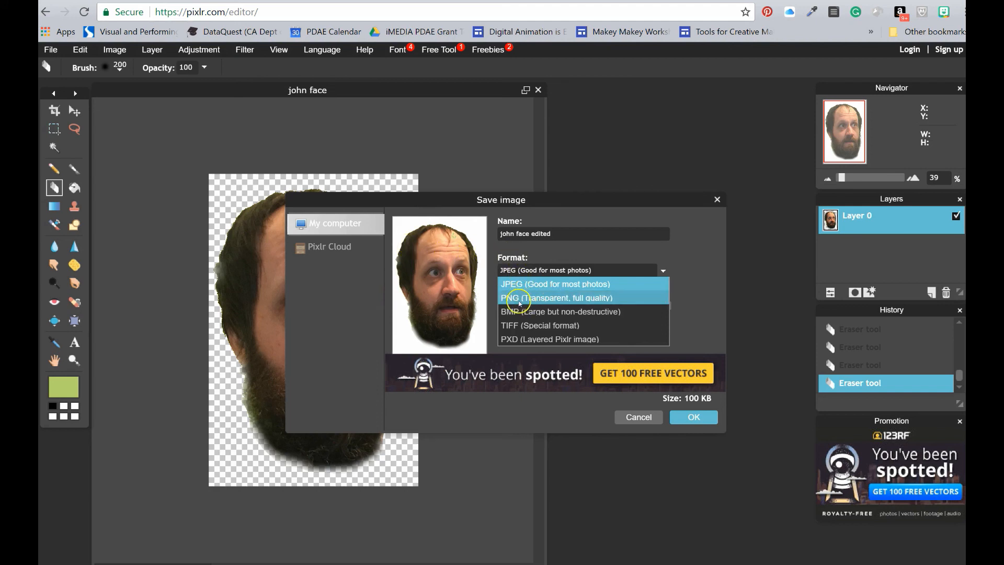
{"action": "left_click", "coordinate": [550, 298]}
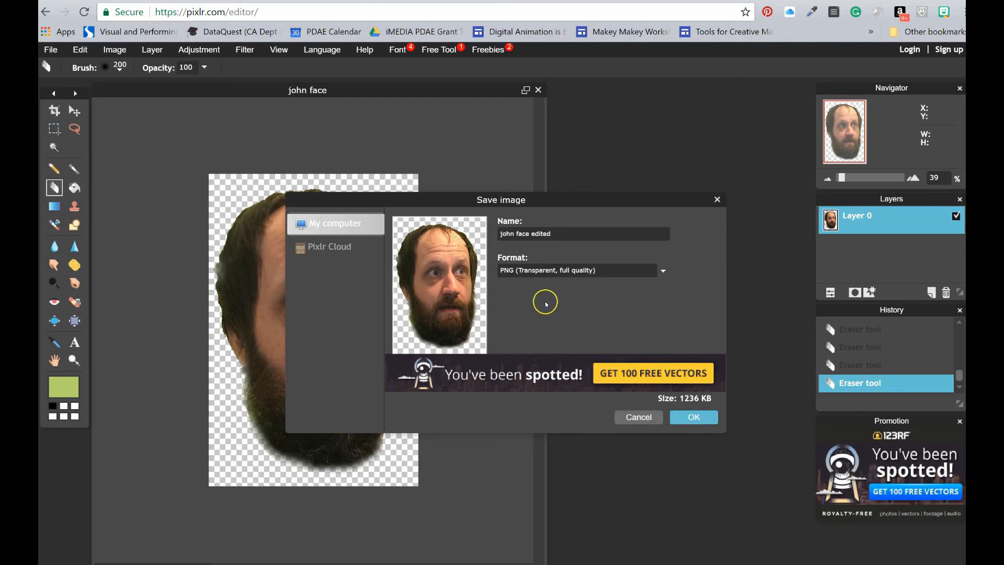
{"action": "left_click", "coordinate": [704, 417]}
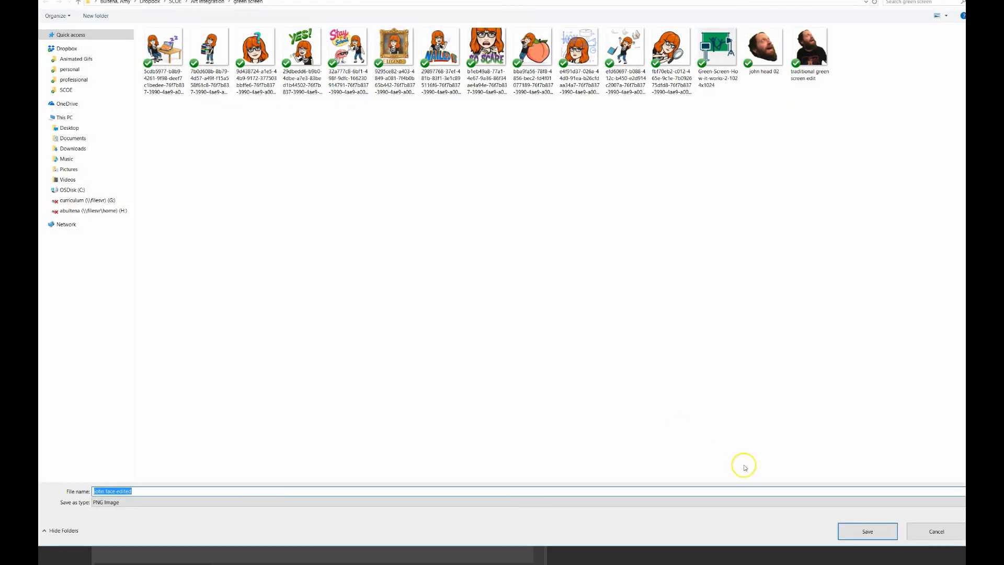
{"action": "left_click", "coordinate": [870, 531]}
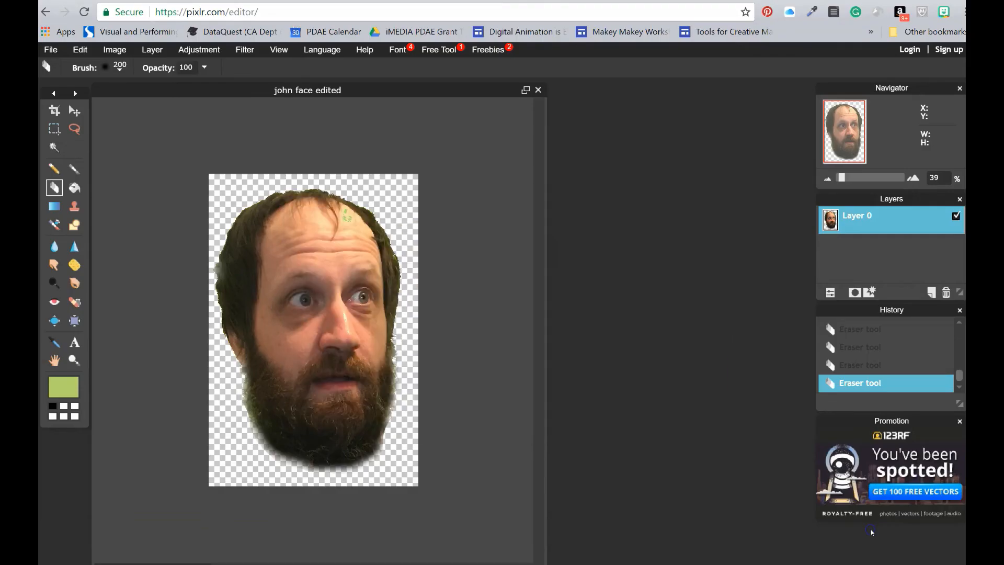